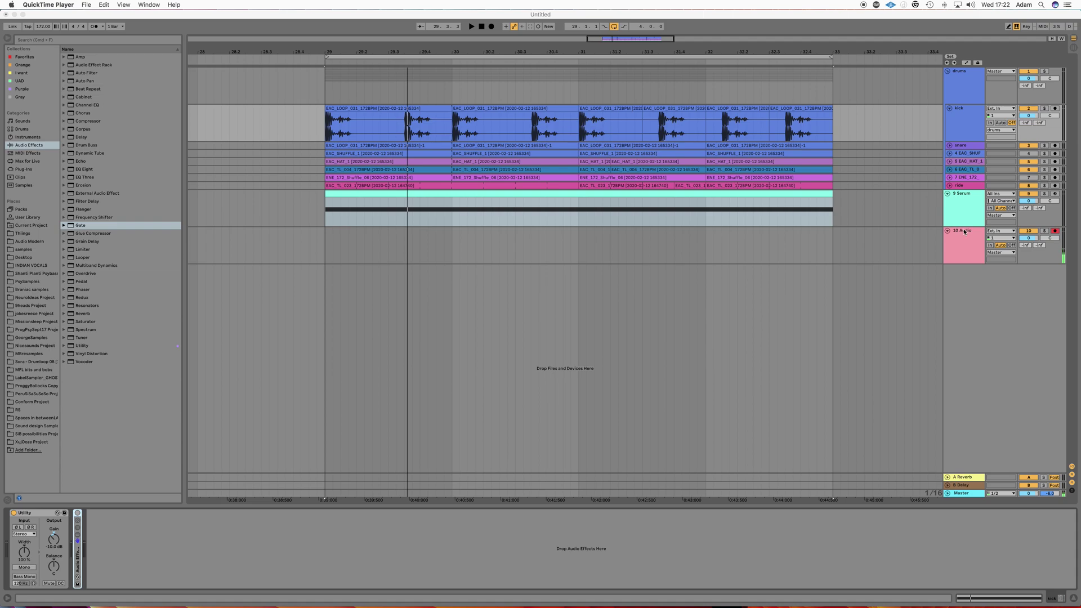
- Solo the 10 Audio track and the drums group, and play the loop to hear the drums alone
{"action": "left_click", "coordinate": [1042, 233]}
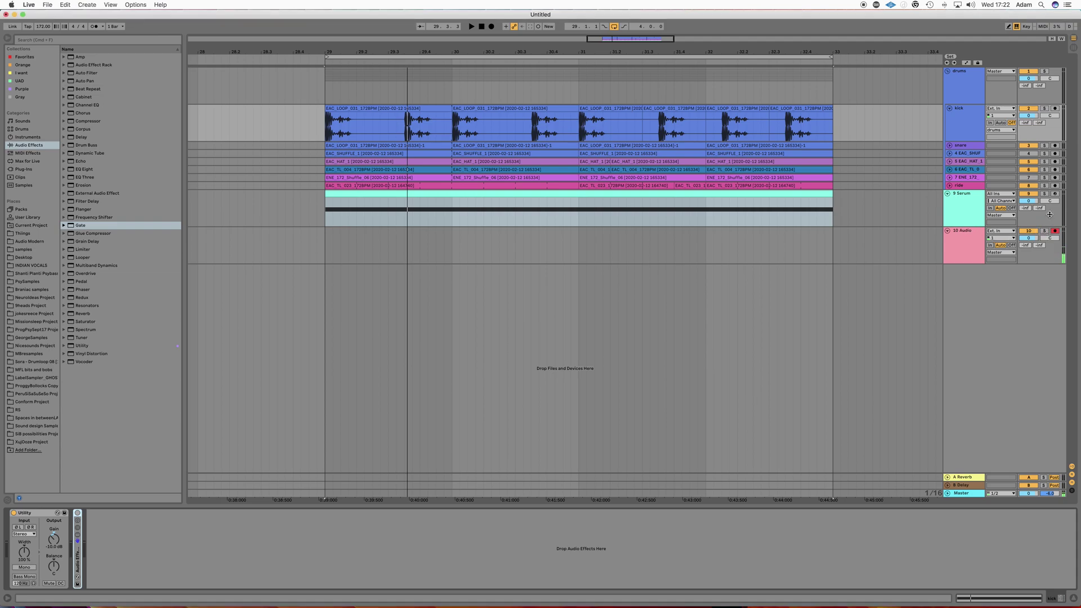
{"action": "left_click", "coordinate": [1043, 230]}
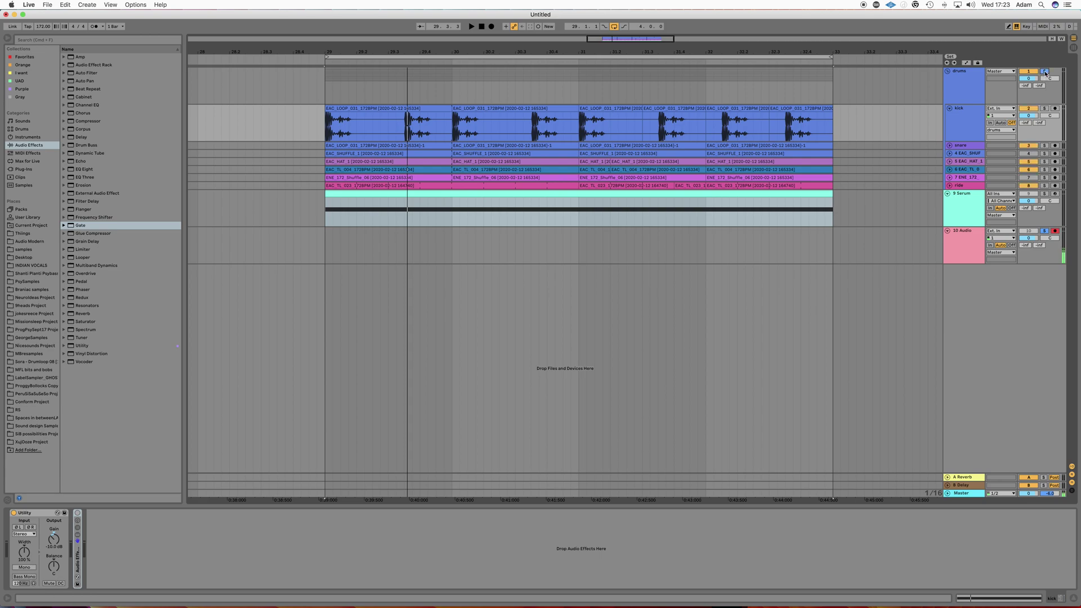
{"action": "key", "text": "space"}
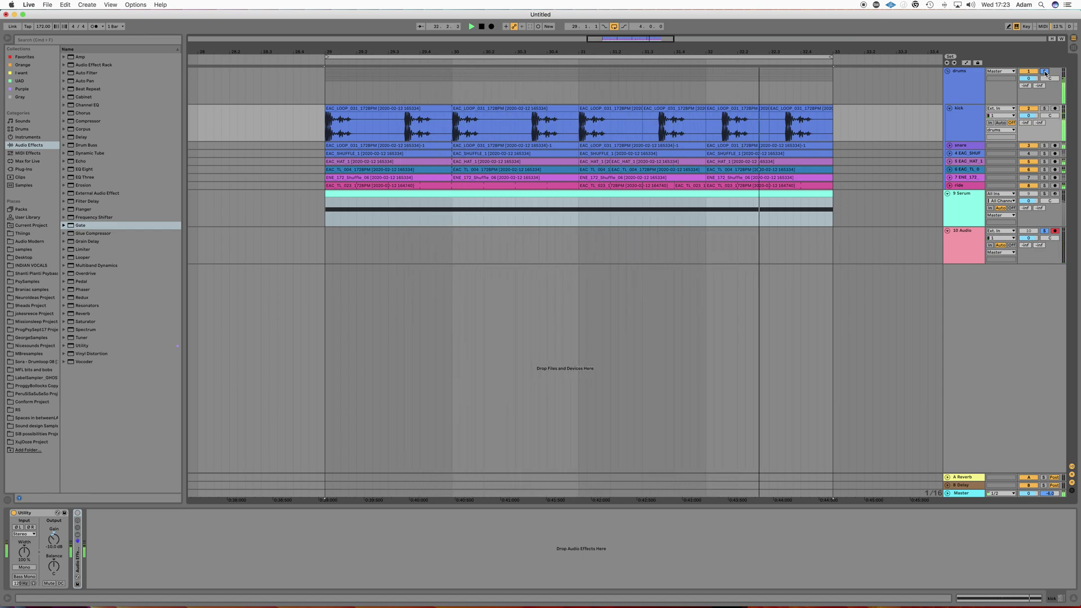
{"action": "key", "text": "space"}
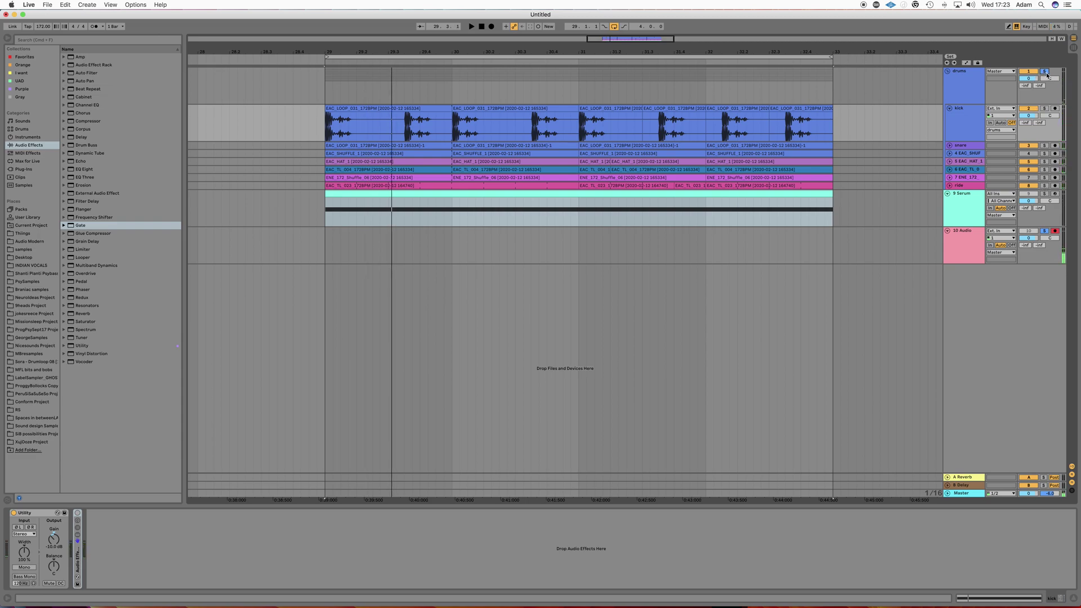
- Solo the Serum track to hear its bass, and play the full loop with the solos cleared
{"action": "left_click", "coordinate": [1047, 194]}
{"action": "key", "text": "space"}
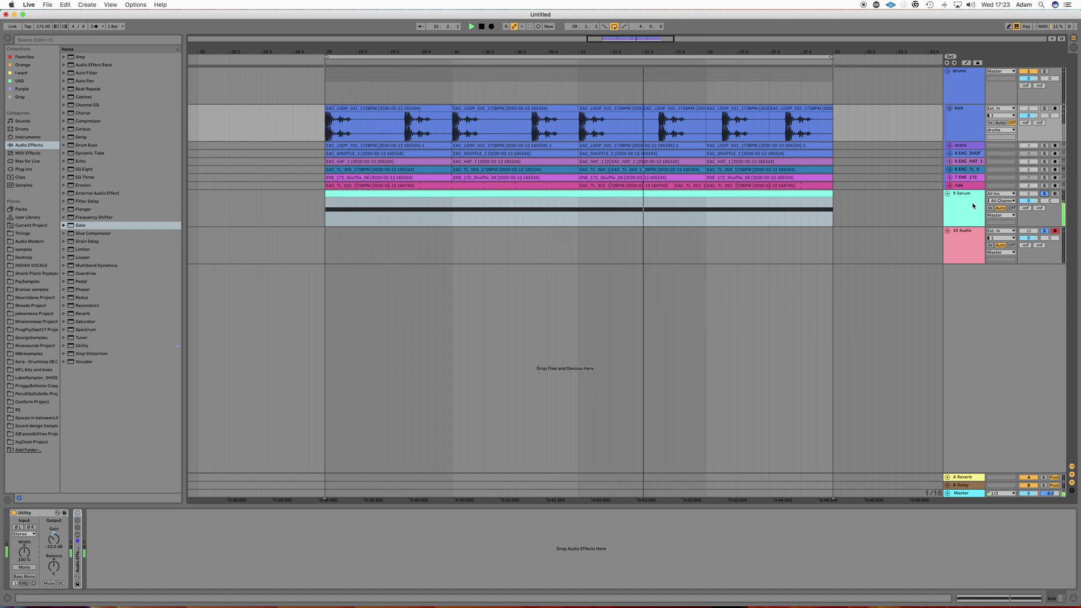
{"action": "key", "text": "space"}
{"action": "left_click", "coordinate": [1045, 194]}
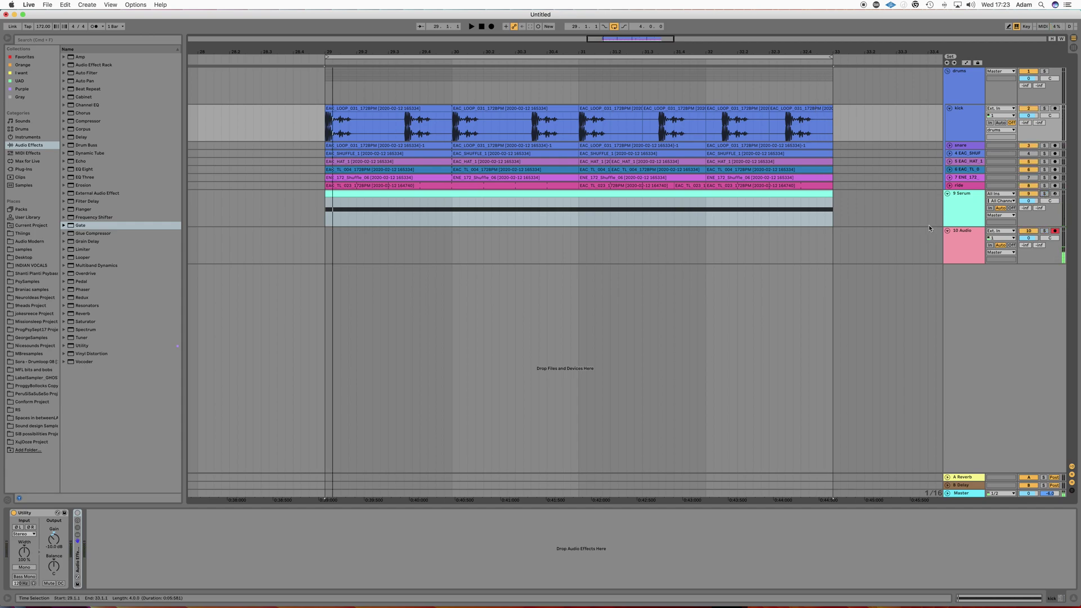
{"action": "key", "text": "space"}
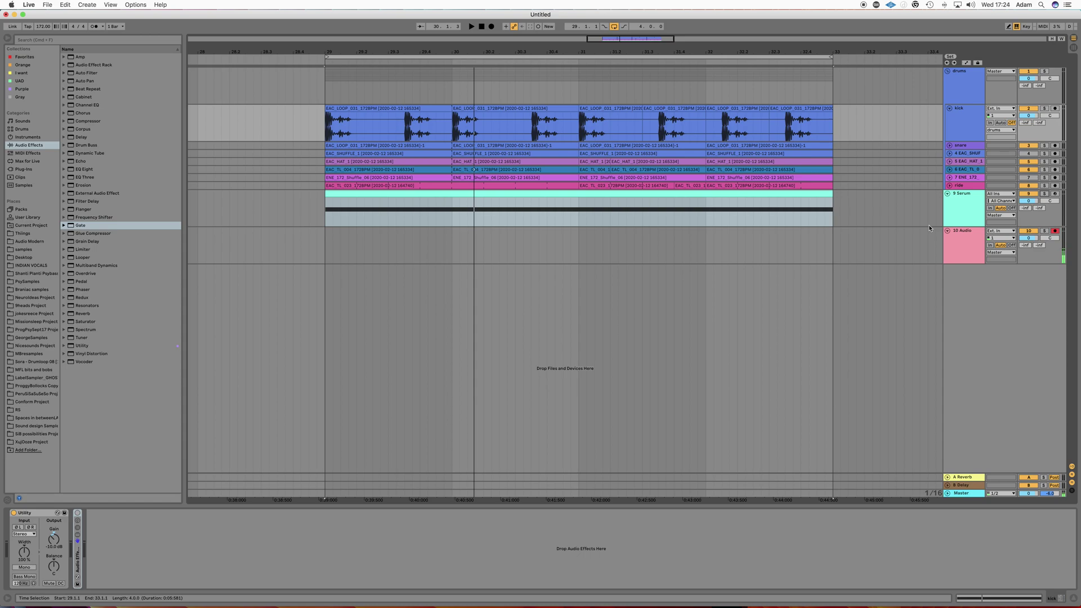
- Add an Auto Filter to the kick track and switch it to the band-pass type
{"action": "left_click", "coordinate": [963, 132]}
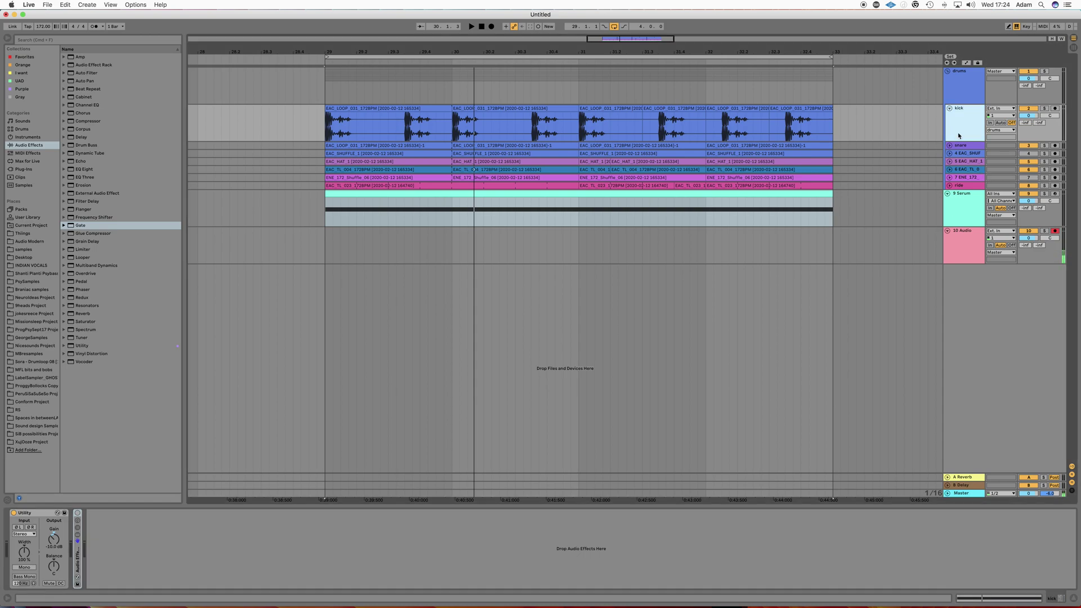
{"action": "double_click", "coordinate": [98, 73]}
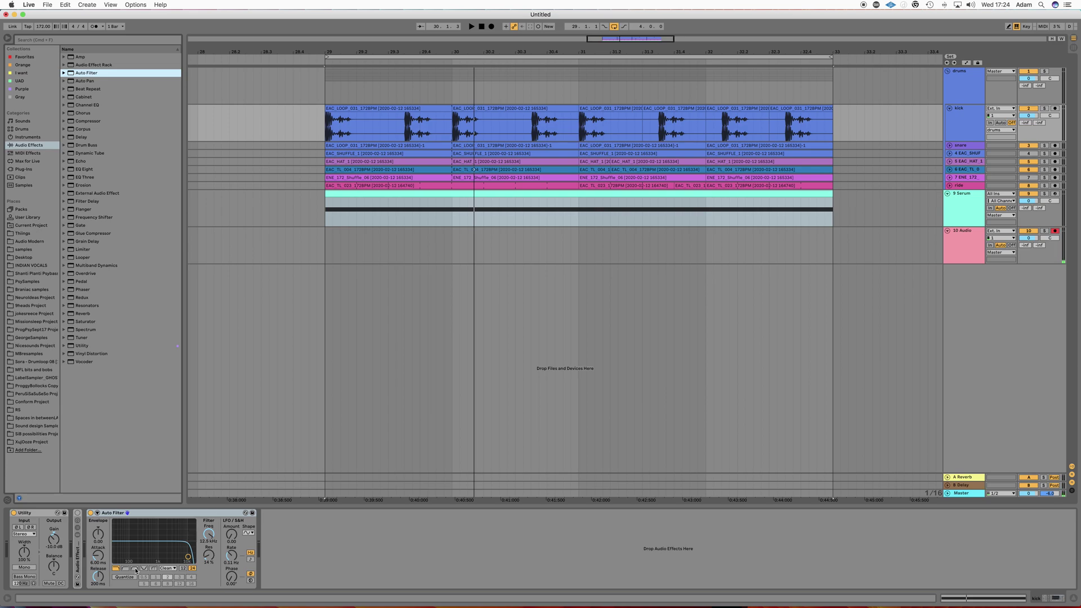
{"action": "left_click", "coordinate": [135, 568]}
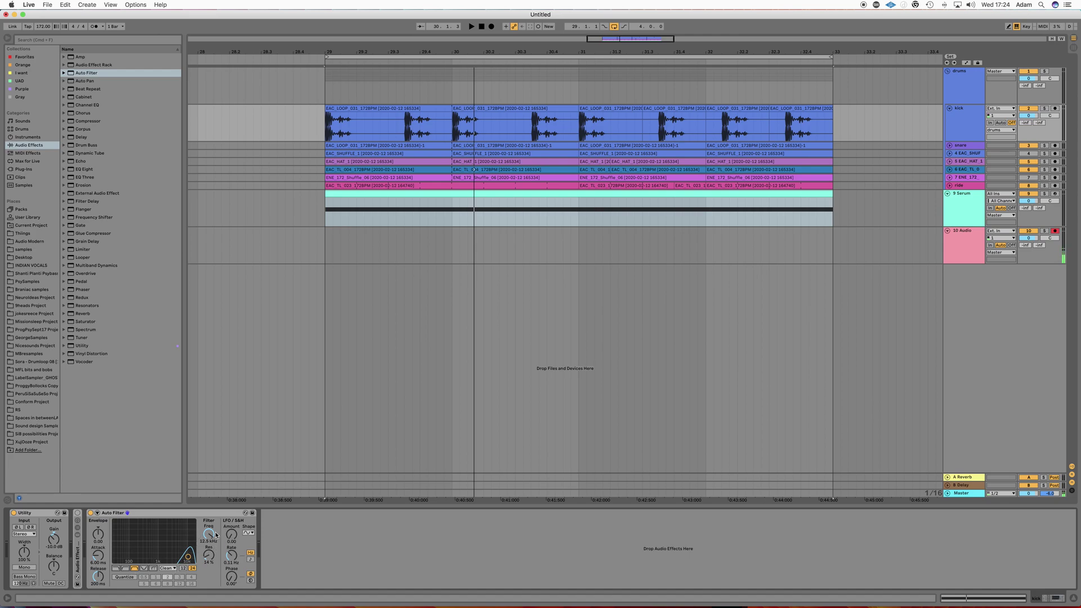
- With the kick soloed and playing, tune the Auto Filter to about 3.88 kHz with 27% resonance
{"action": "mouse_move", "coordinate": [209, 535]}
{"action": "left_mouse_down"}
{"action": "mouse_move", "coordinate": [209, 552]}
{"action": "mouse_move", "coordinate": [210, 536]}
{"action": "left_mouse_up"}
{"action": "left_click", "coordinate": [1044, 231]}
{"action": "left_click", "coordinate": [1044, 109]}
{"action": "key", "text": "space"}
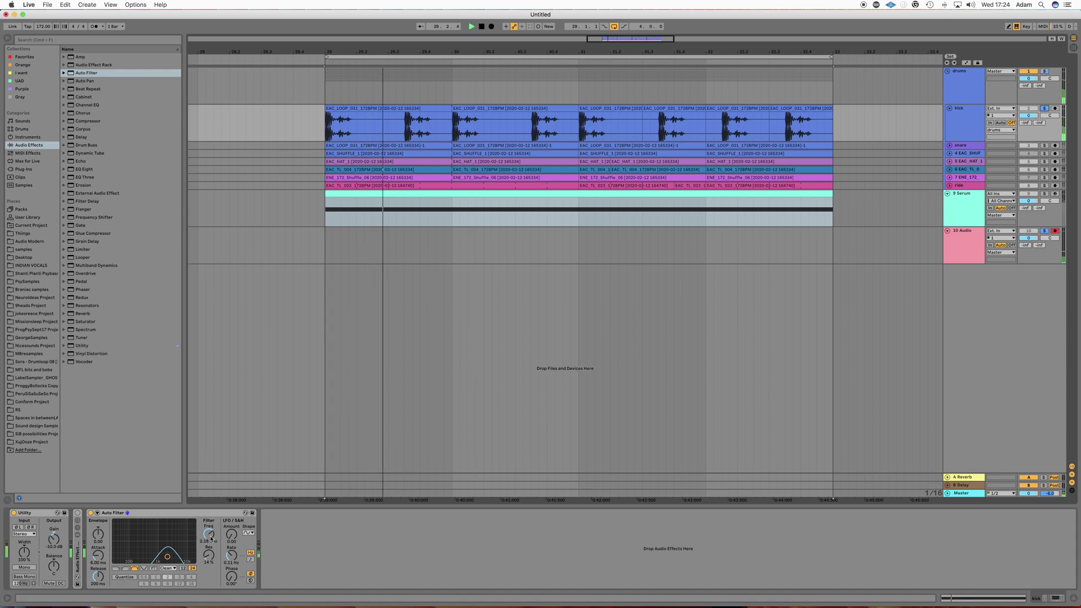
{"action": "left_click_drag", "start_coordinate": [211, 539], "coordinate": [208, 547]}
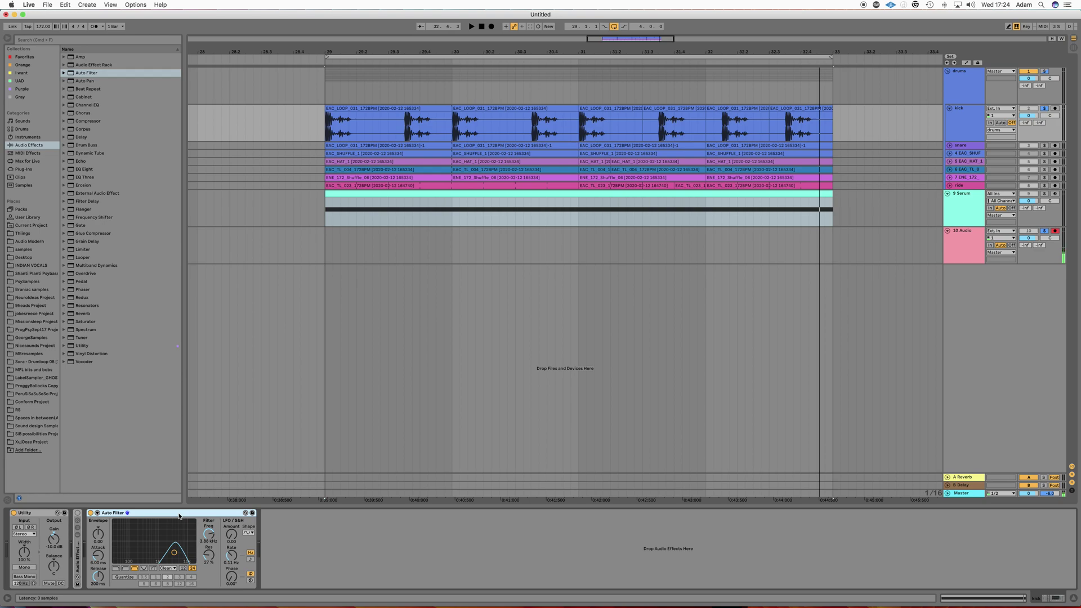
- Group the Auto Filter into an Audio Effect Rack and add a second, empty chain to the rack
{"action": "key", "text": "super+g"}
{"action": "left_click", "coordinate": [91, 531]}
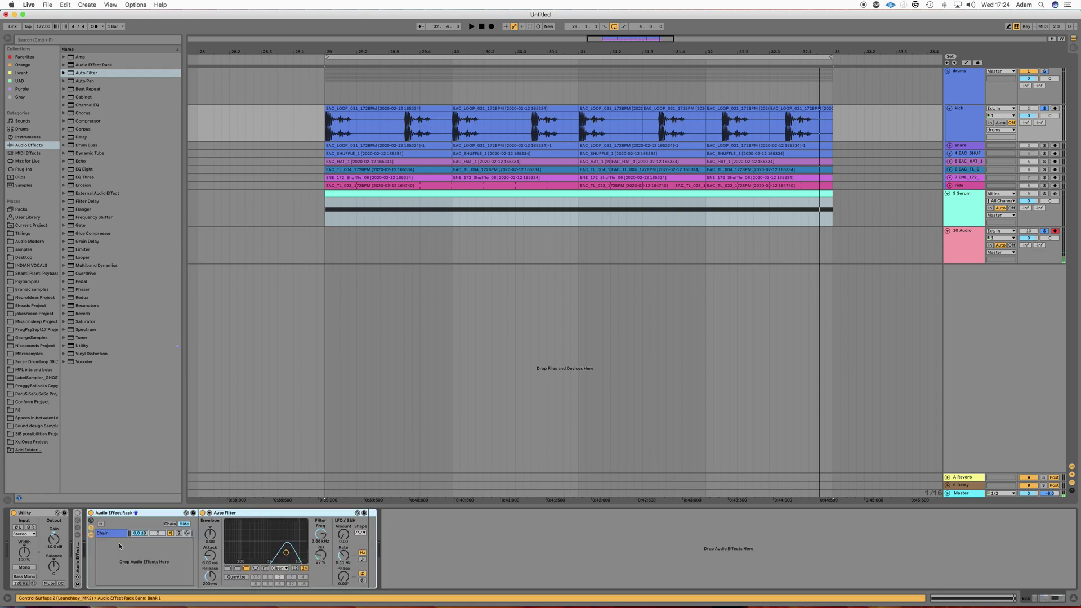
{"action": "right_click", "coordinate": [119, 549]}
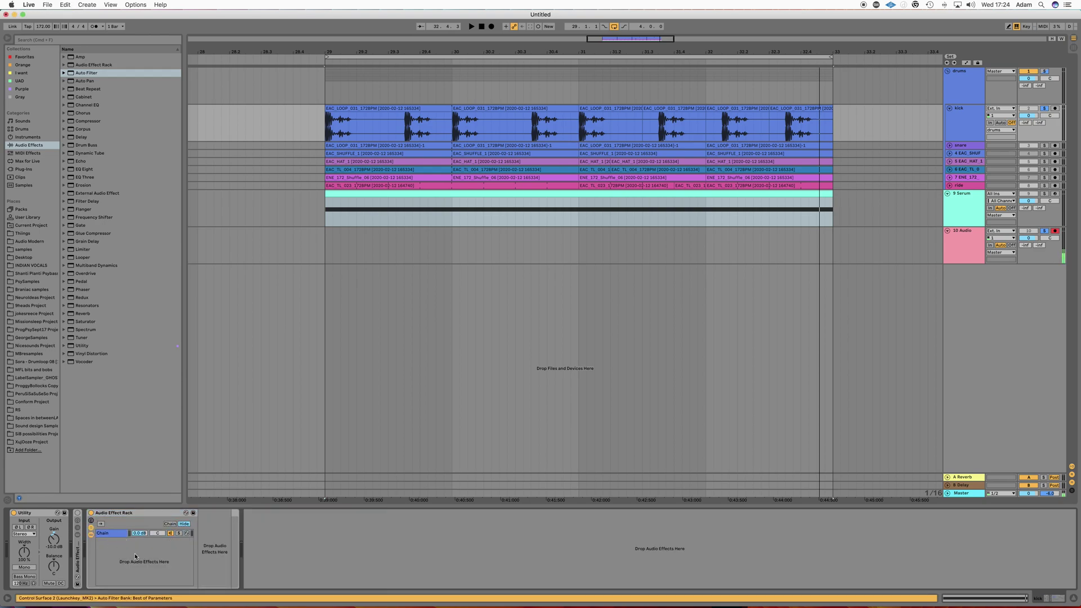
{"action": "left_click", "coordinate": [135, 551]}
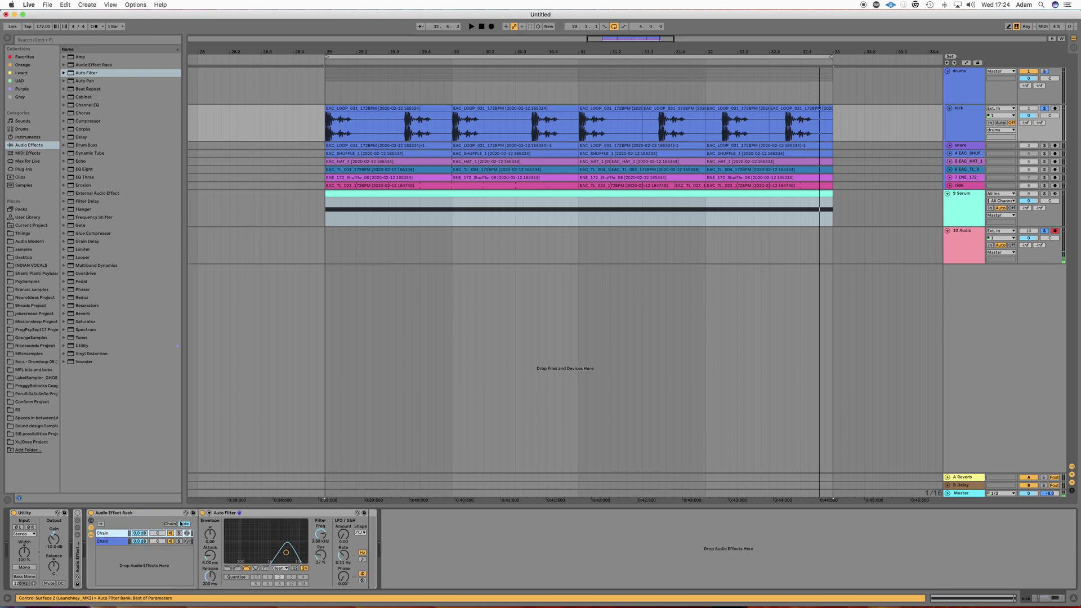
- Insert the Max for Live Envelope Follower after the Auto Filter in the rack's first chain
{"action": "left_click", "coordinate": [34, 161]}
{"action": "left_click", "coordinate": [98, 218]}
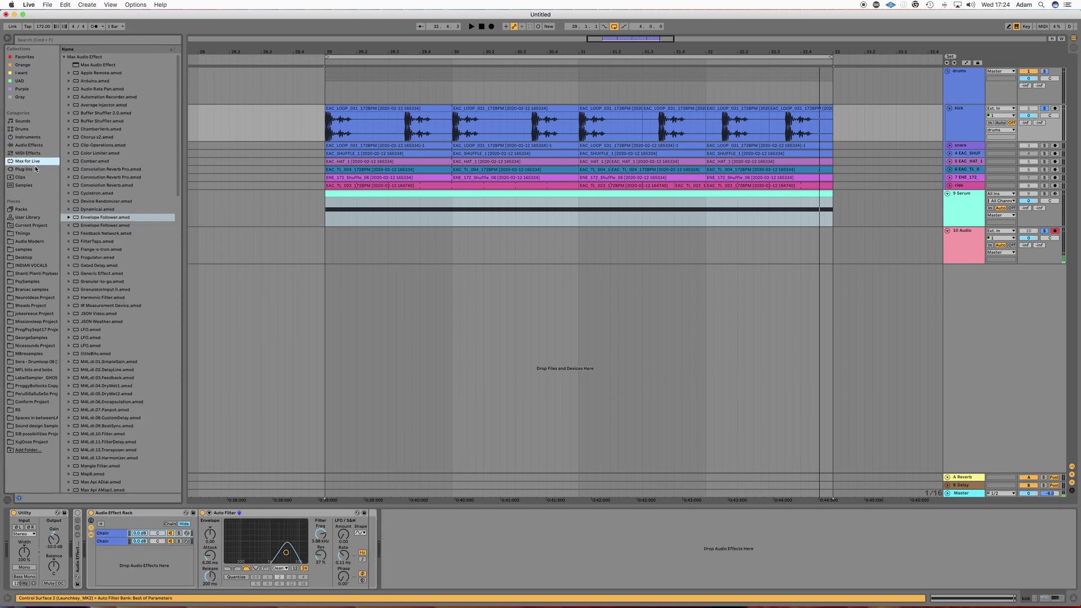
{"action": "mouse_move", "coordinate": [98, 220]}
{"action": "left_mouse_down"}
{"action": "mouse_move", "coordinate": [329, 545]}
{"action": "mouse_move", "coordinate": [363, 545]}
{"action": "left_mouse_up"}
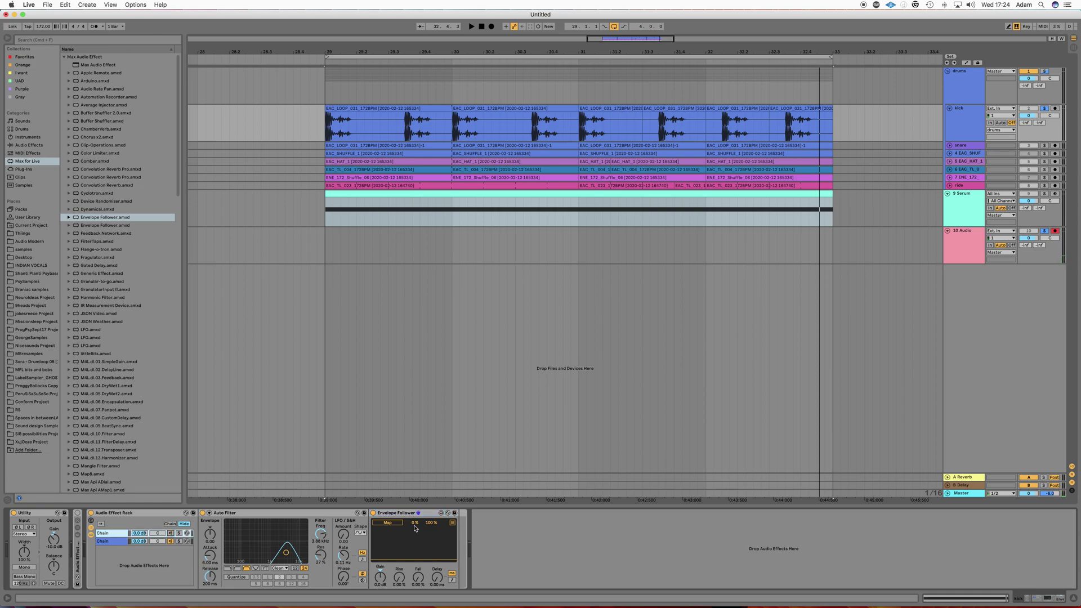
- Add FabFilter Pro-Q 3 to the Serum track after the Tuner
{"action": "left_click", "coordinate": [966, 218]}
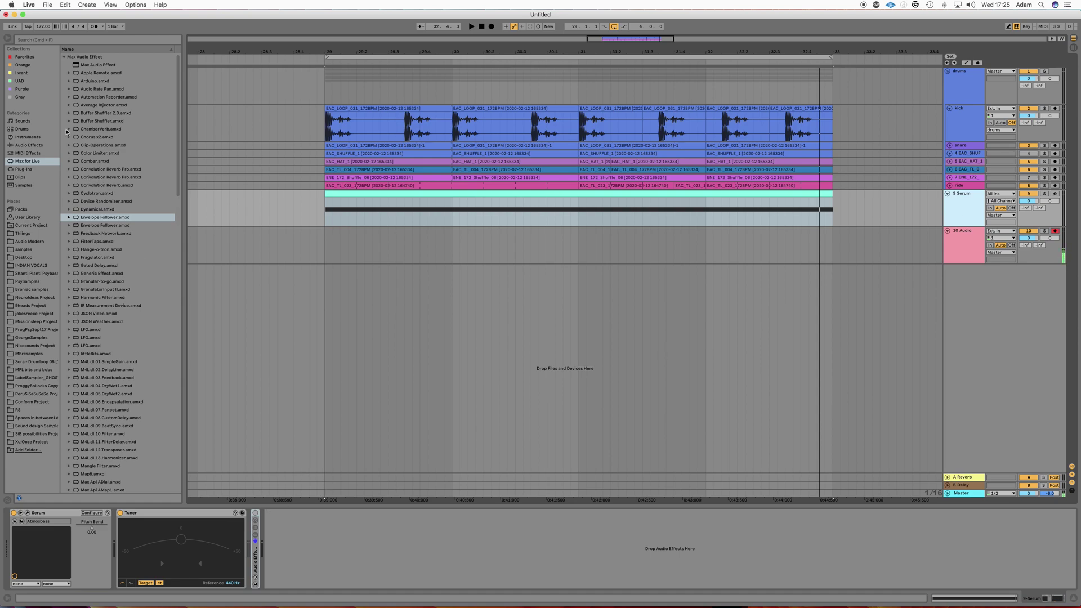
{"action": "left_click", "coordinate": [23, 89]}
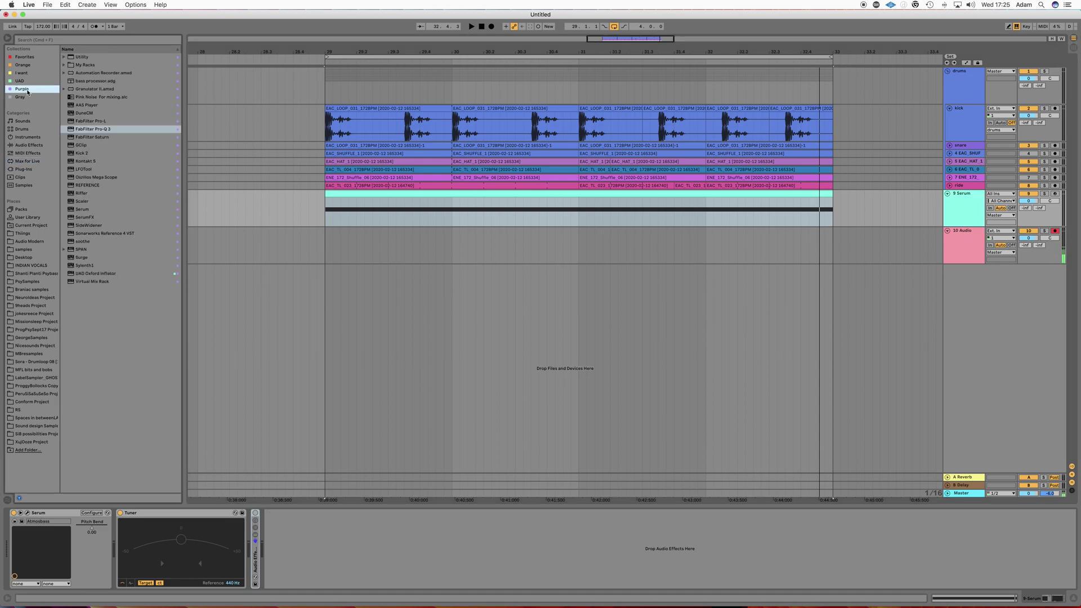
{"action": "double_click", "coordinate": [107, 129]}
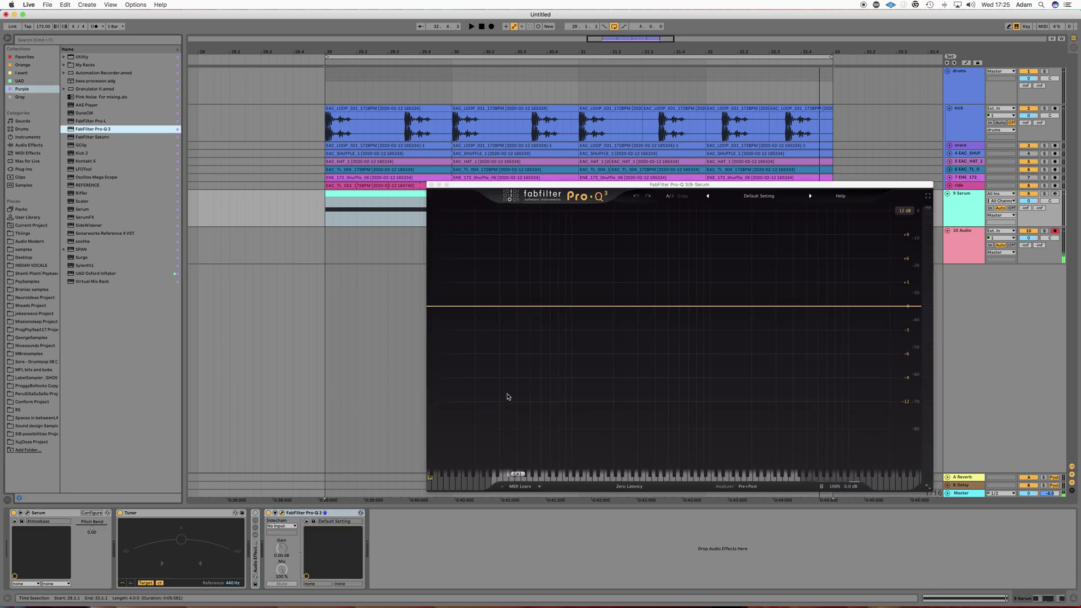
- Create a Low Shelf band in the low frequencies of Pro-Q 3 and raise its frequency slightly during playback
{"action": "left_click", "coordinate": [562, 306]}
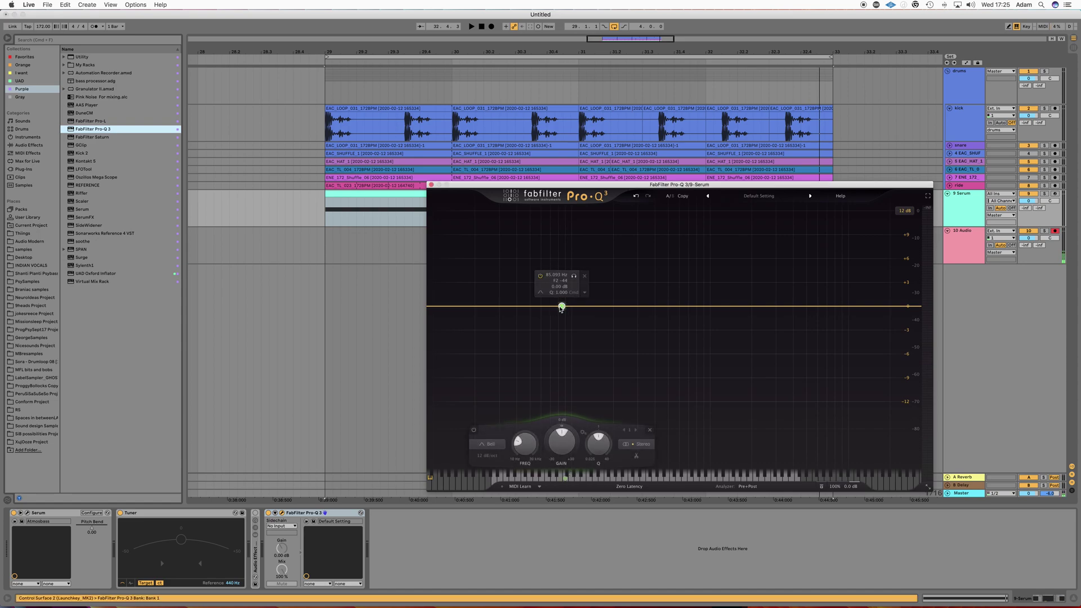
{"action": "left_click", "coordinate": [487, 448]}
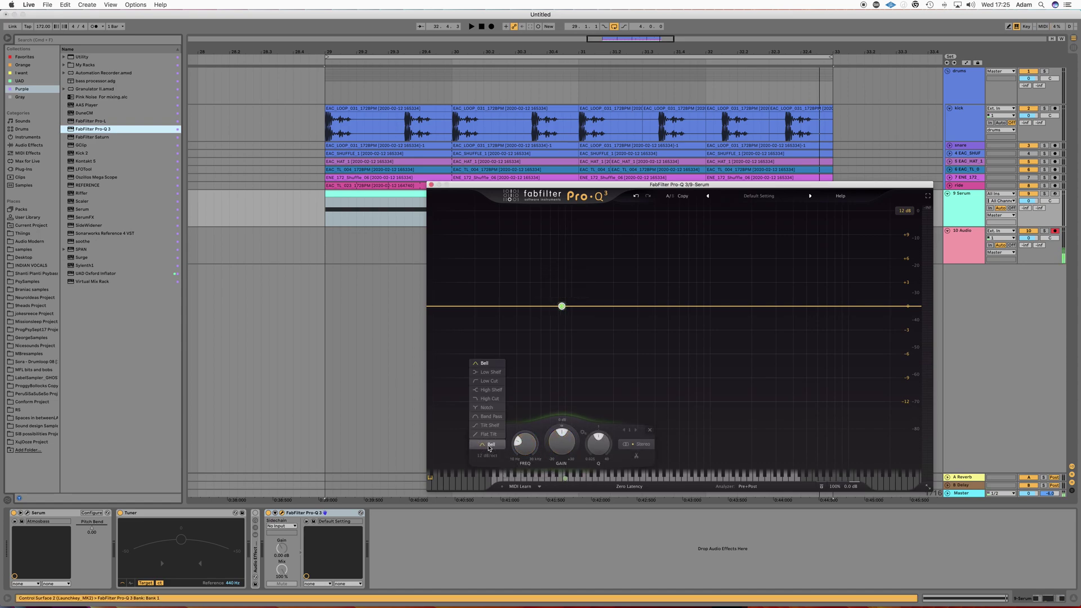
{"action": "left_click", "coordinate": [498, 373]}
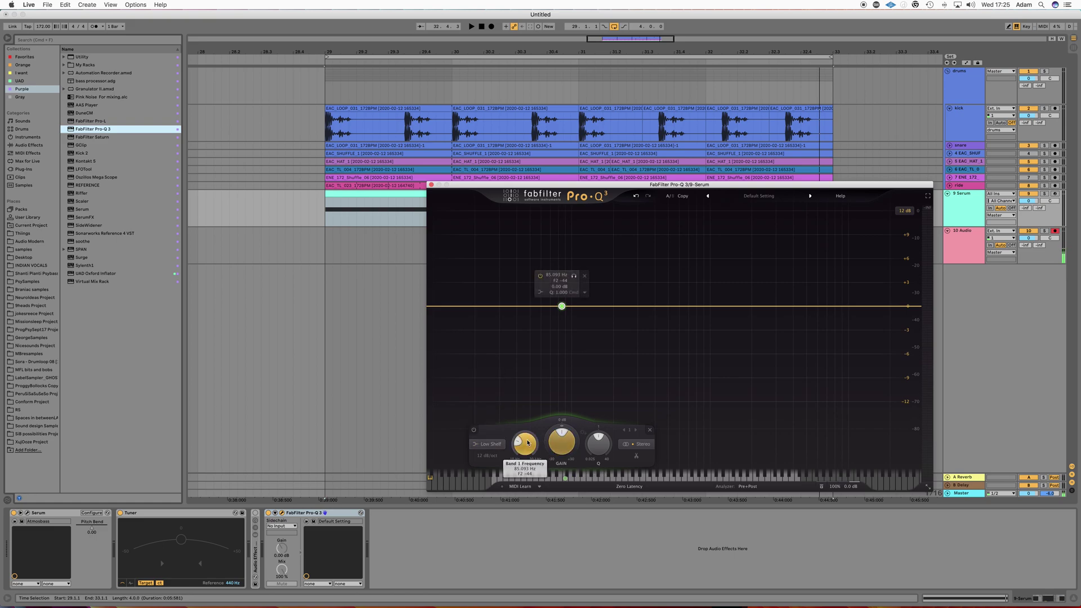
{"action": "key", "text": "space"}
{"action": "left_click_drag", "start_coordinate": [524, 447], "coordinate": [523, 436]}
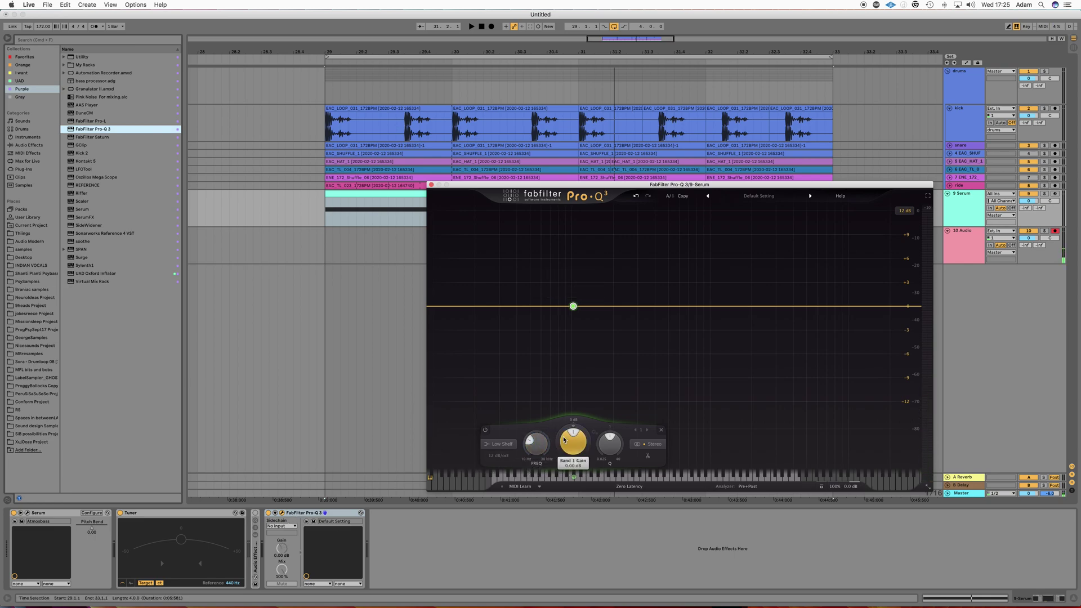
- Group Pro-Q 3 into an Audio Effect Rack and show the rack's macro controls
{"action": "left_click", "coordinate": [316, 512]}
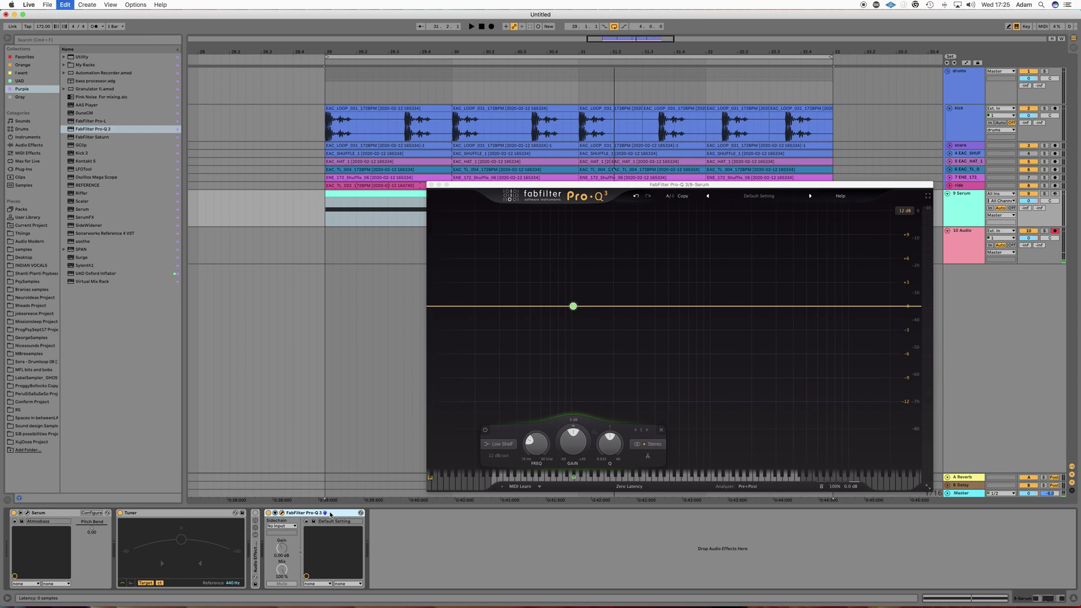
{"action": "key", "text": "super+g"}
{"action": "left_click", "coordinate": [268, 527]}
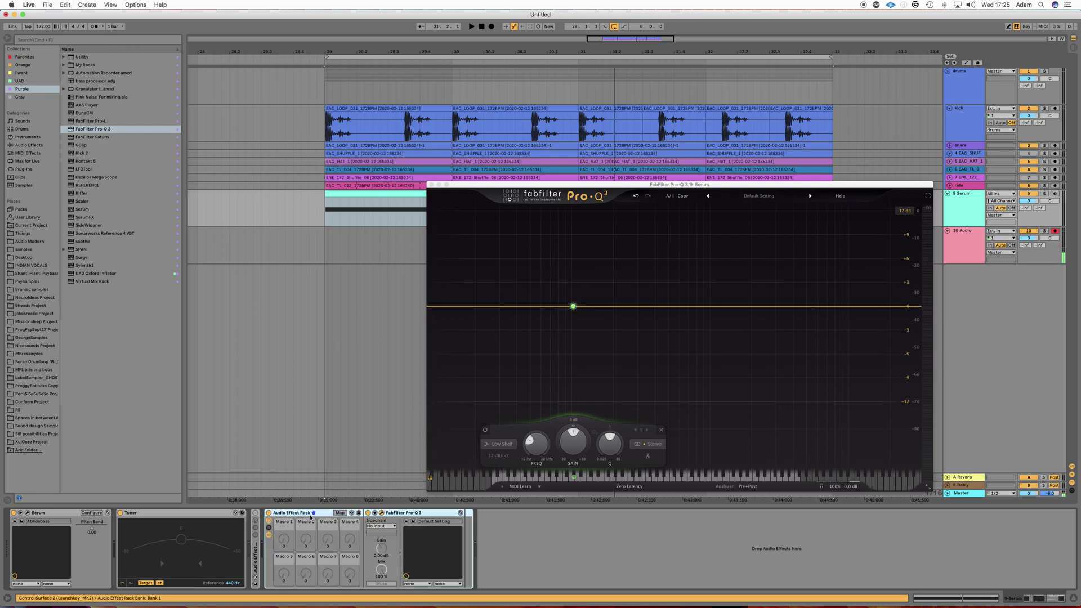
- Expose Pro-Q 3's Band 1 Gain as a device parameter and map it to Macro 1 of the rack
{"action": "left_click", "coordinate": [340, 513]}
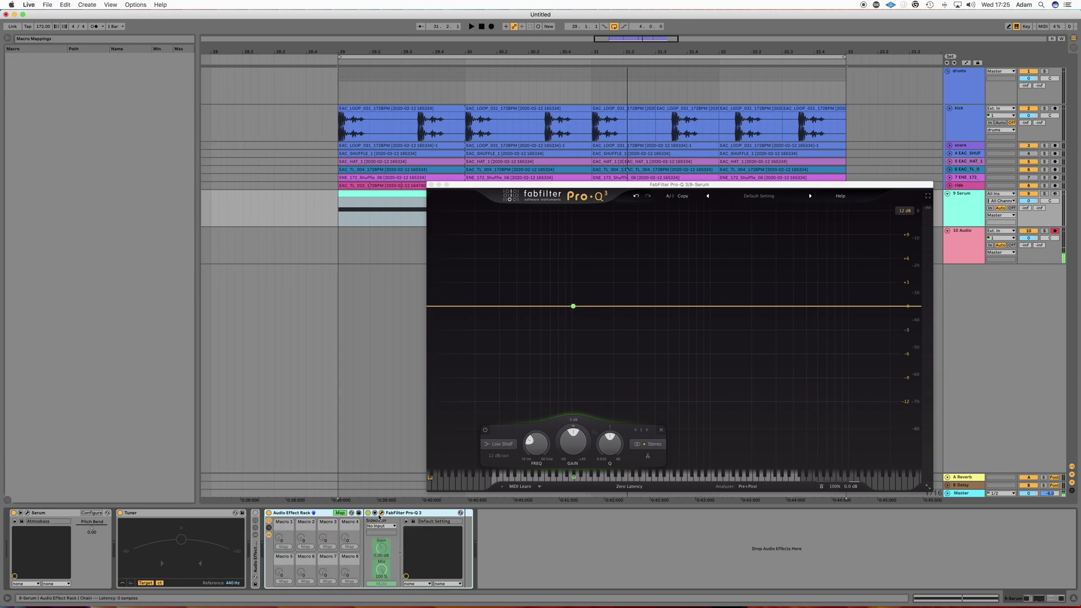
{"action": "left_click", "coordinate": [375, 513]}
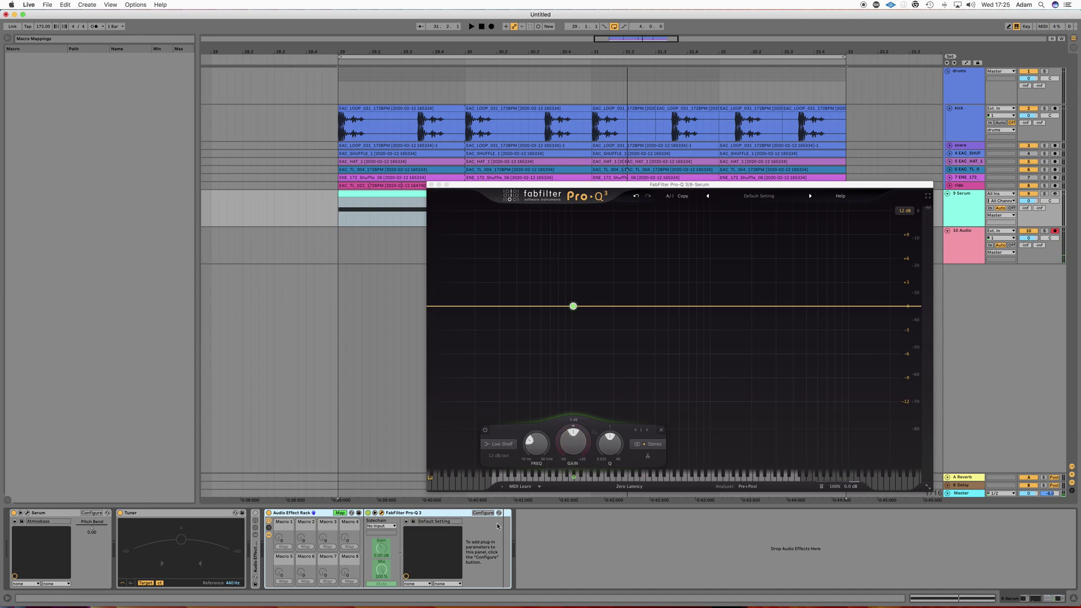
{"action": "left_click", "coordinate": [483, 513]}
{"action": "left_click", "coordinate": [573, 442]}
{"action": "left_click", "coordinate": [477, 513]}
{"action": "left_click", "coordinate": [340, 513]}
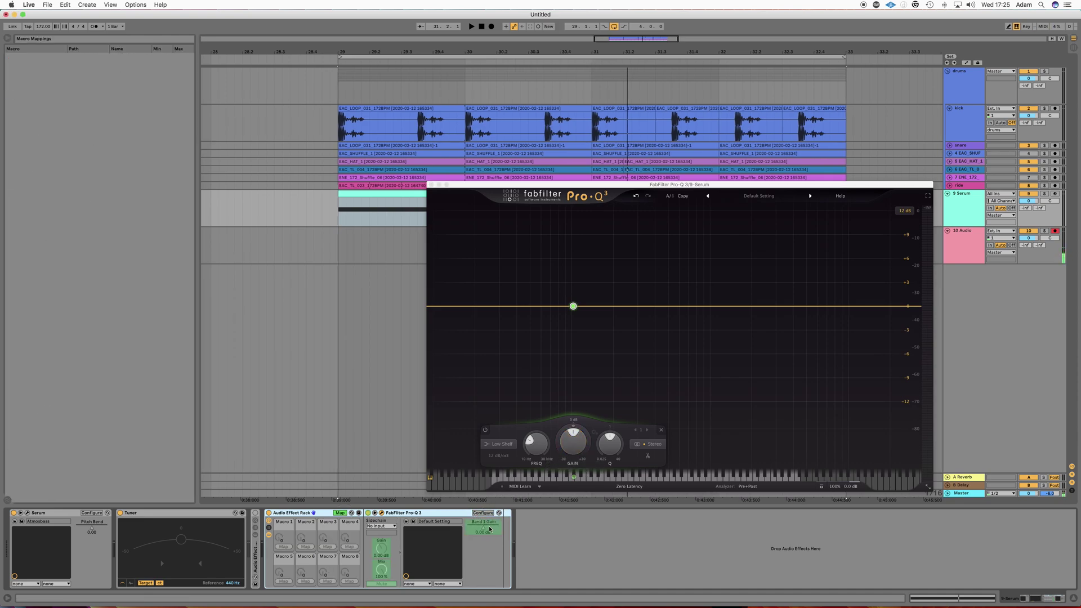
{"action": "left_click", "coordinate": [284, 547]}
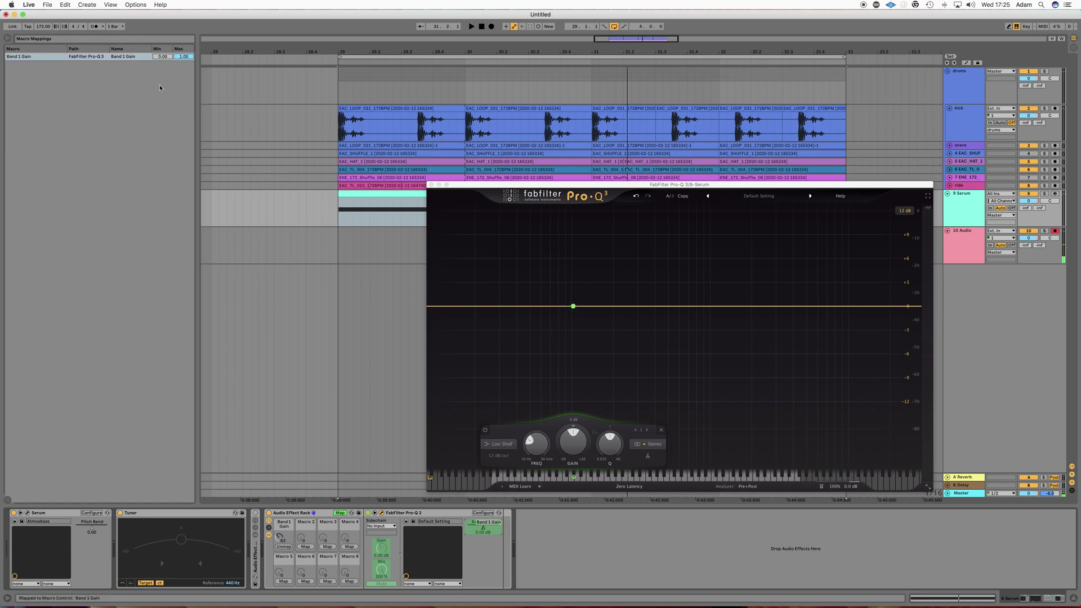
- Set the Band 1 Gain mapping's minimum to 0.50 and maximum to 0.00, and turn its macro down to 0
{"action": "left_click", "coordinate": [164, 58]}
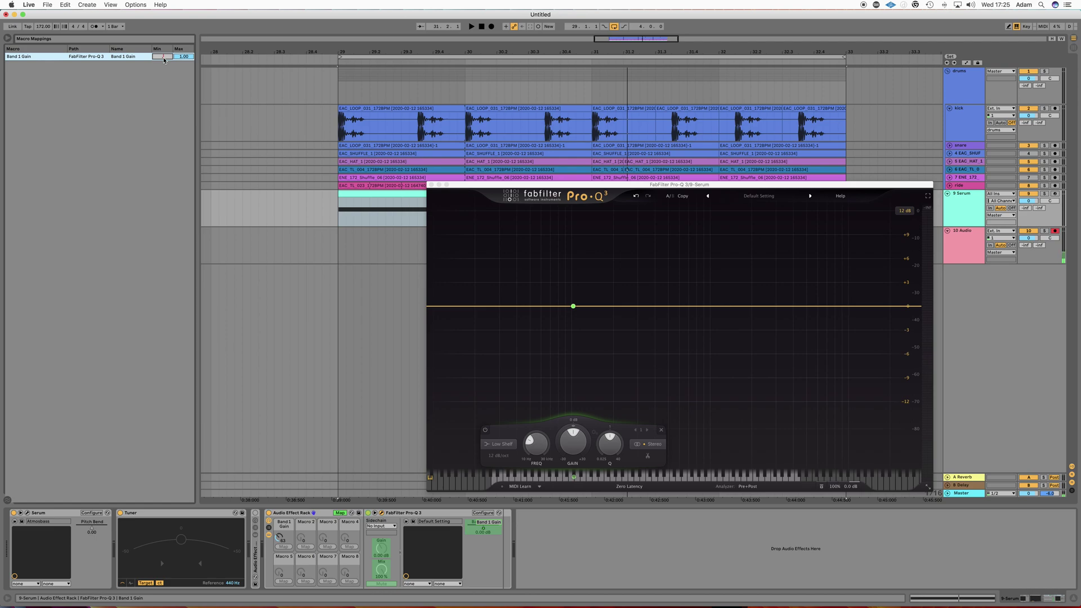
{"action": "type", "text": "0.5"}
{"action": "key", "text": "Return"}
{"action": "left_click", "coordinate": [183, 57]}
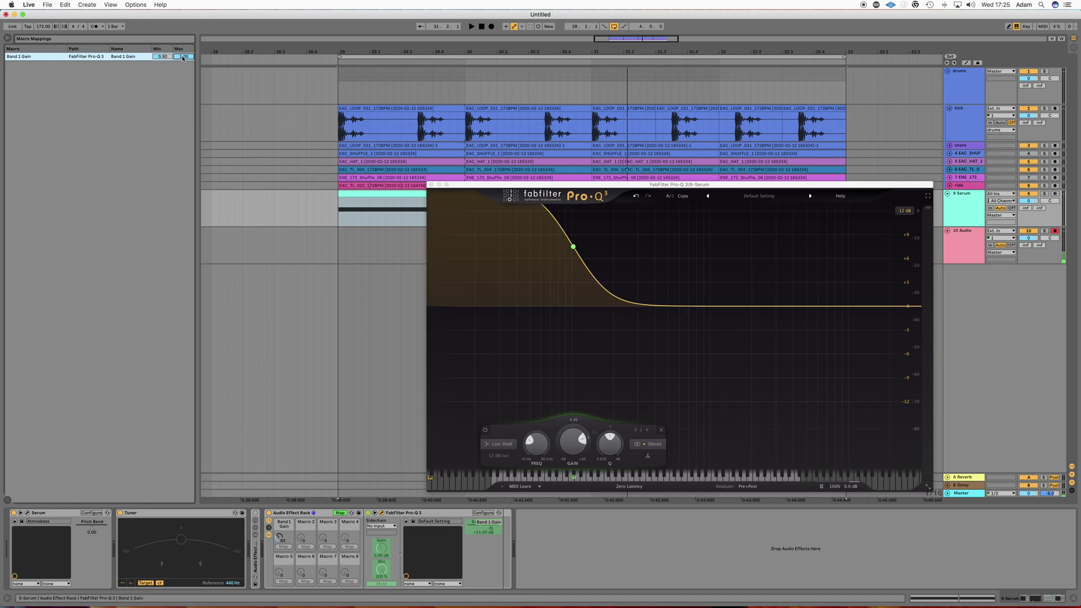
{"action": "type", "text": "0"}
{"action": "key", "text": "Return"}
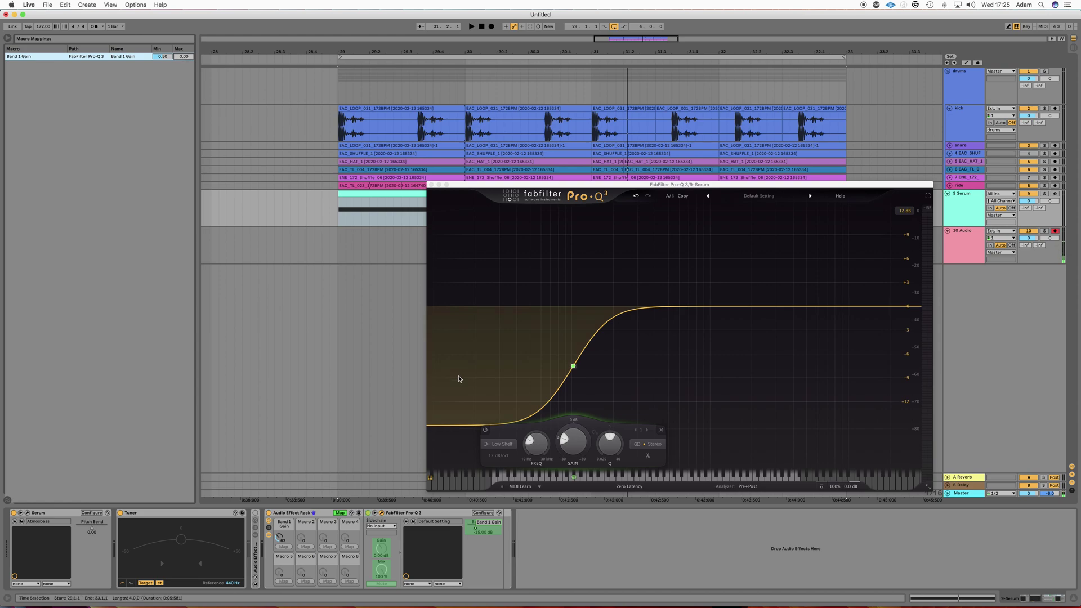
{"action": "key", "text": "super+m"}
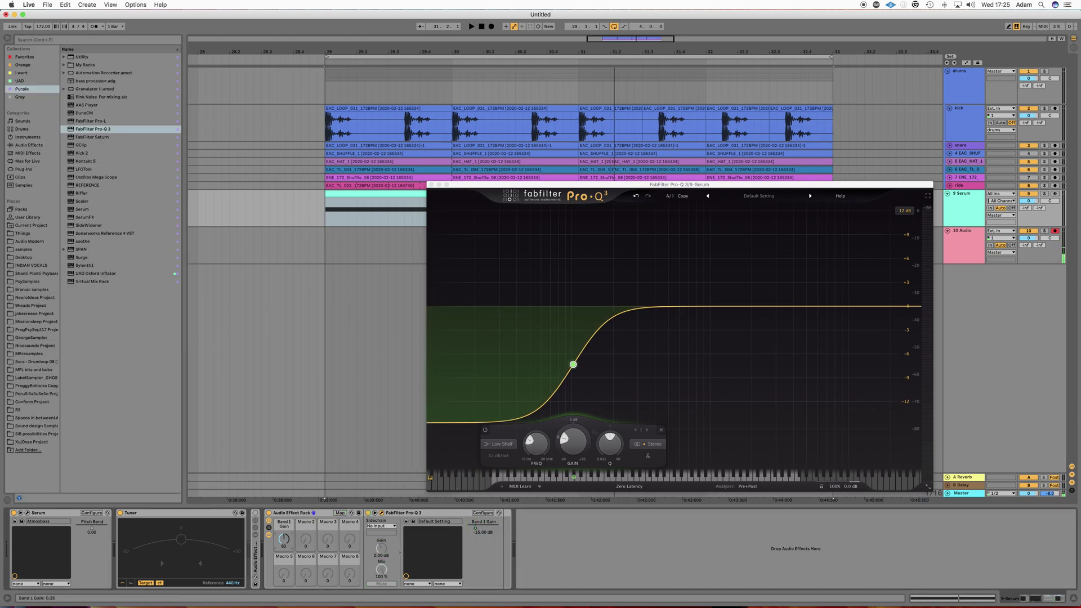
{"action": "left_click_drag", "start_coordinate": [284, 539], "coordinate": [285, 542]}
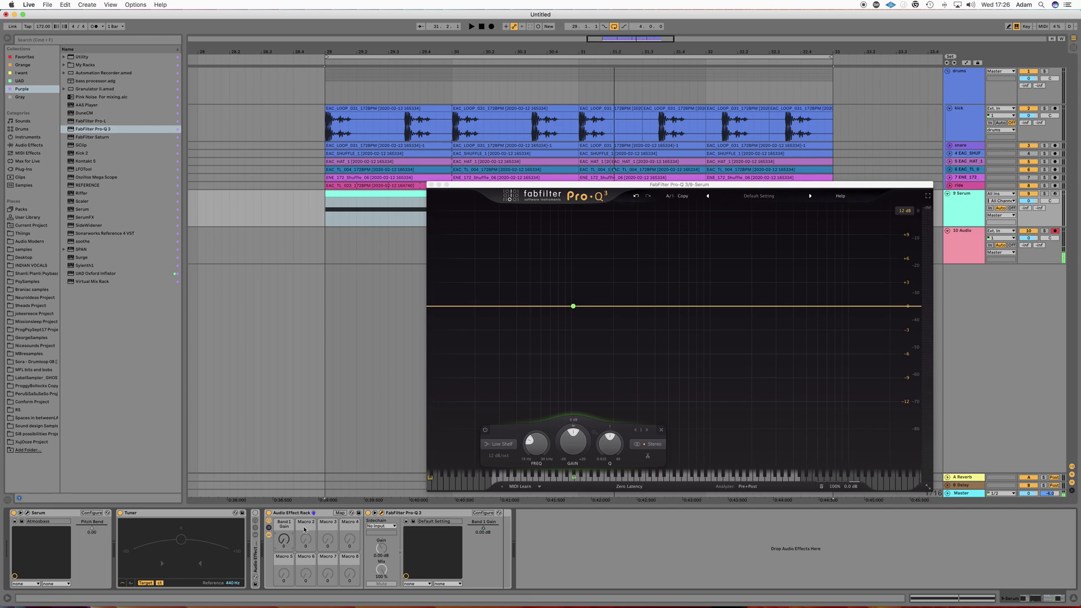
- Sweep the Band 1 Gain macro up to 127 and return it to 0 to check the low shelf's movement
{"action": "left_click_drag", "start_coordinate": [287, 541], "coordinate": [281, 548]}
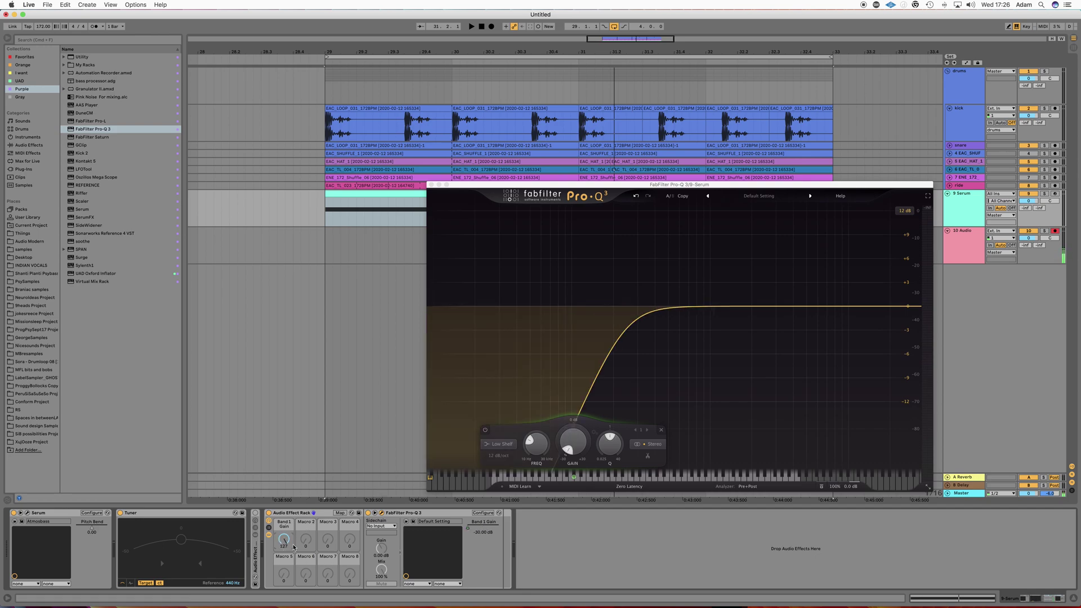
{"action": "left_click_drag", "start_coordinate": [284, 540], "coordinate": [285, 569]}
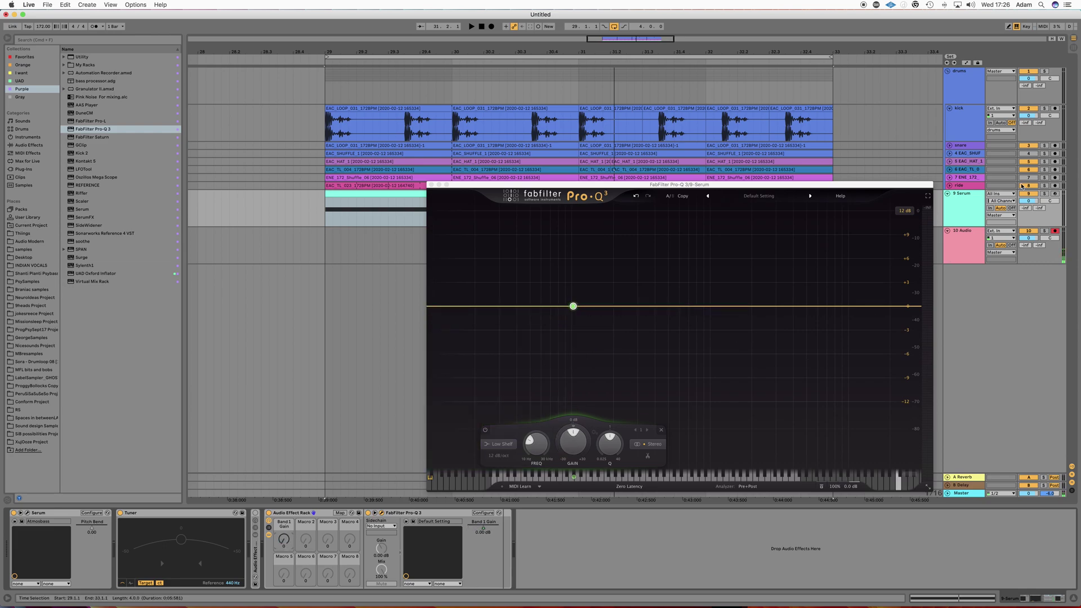
- Map the kick track's Envelope Follower to the Band 1 Gain macro in the Serum track's rack and return to the kick track's devices
{"action": "left_click", "coordinate": [970, 124]}
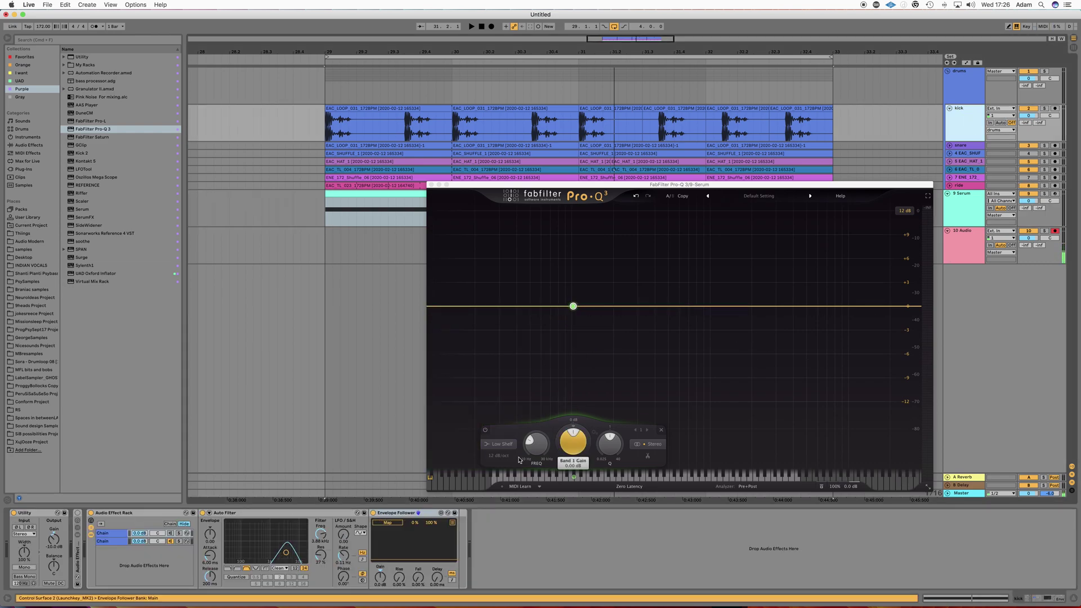
{"action": "left_click", "coordinate": [389, 523]}
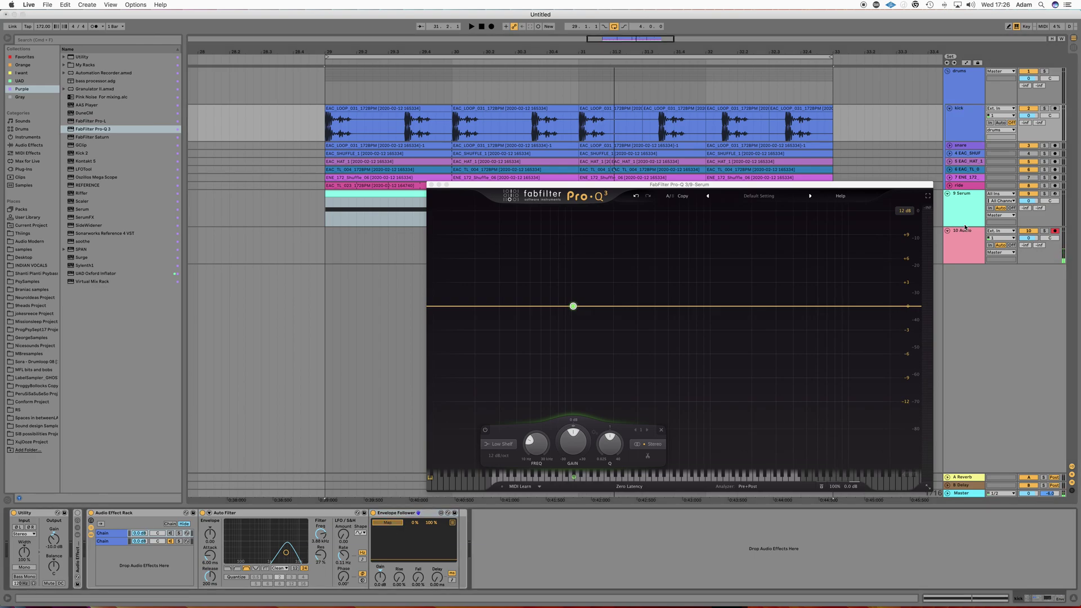
{"action": "left_click", "coordinate": [521, 449]}
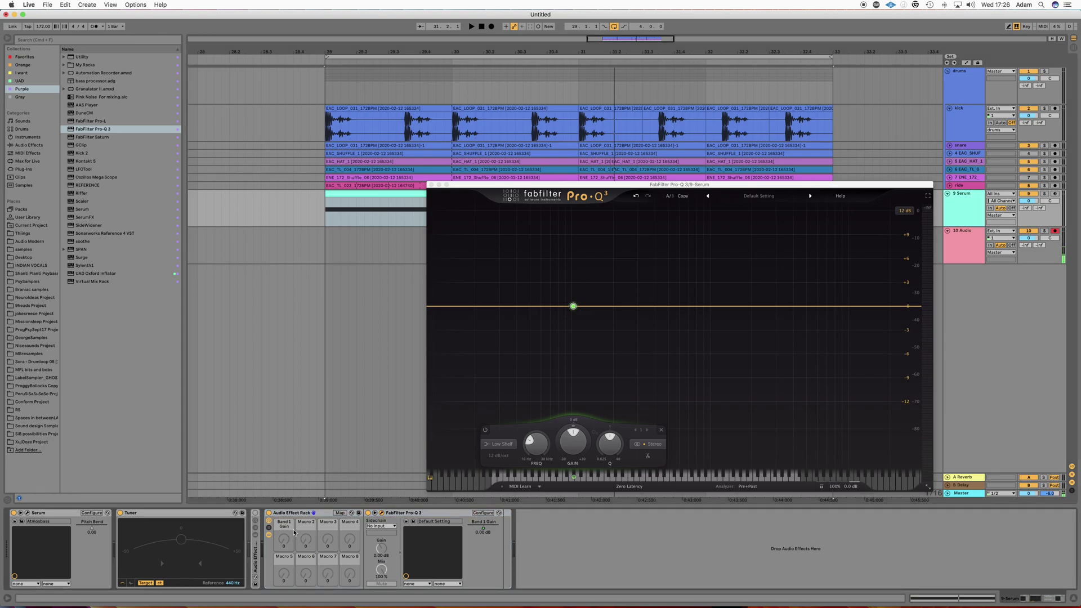
{"action": "left_click", "coordinate": [959, 129]}
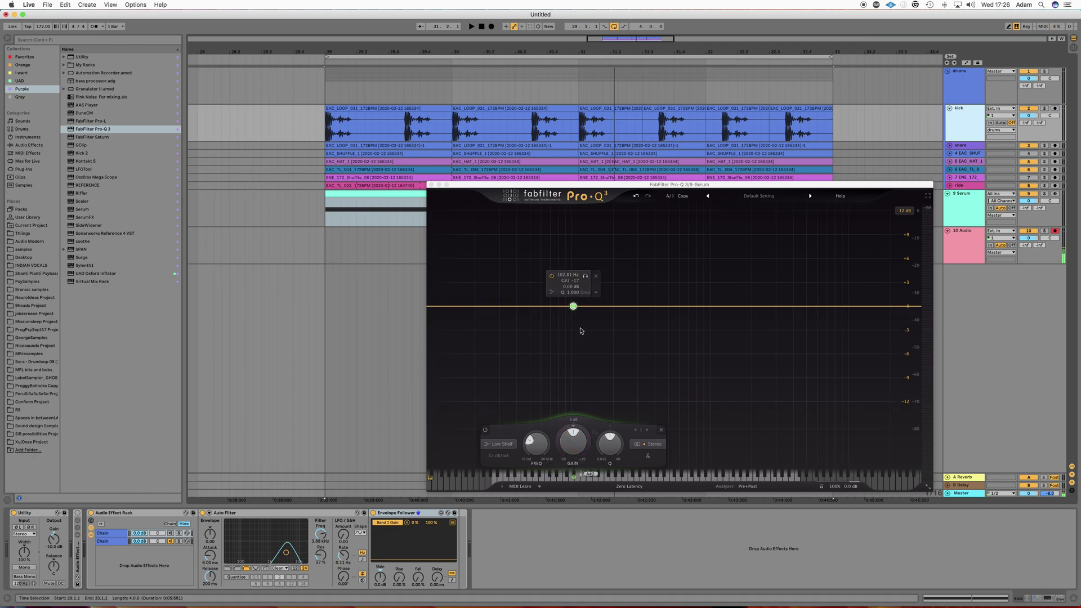
- Raise the Envelope Follower's gain to 14 dB while auditioning the drum and bass loop
{"action": "key", "text": "space"}
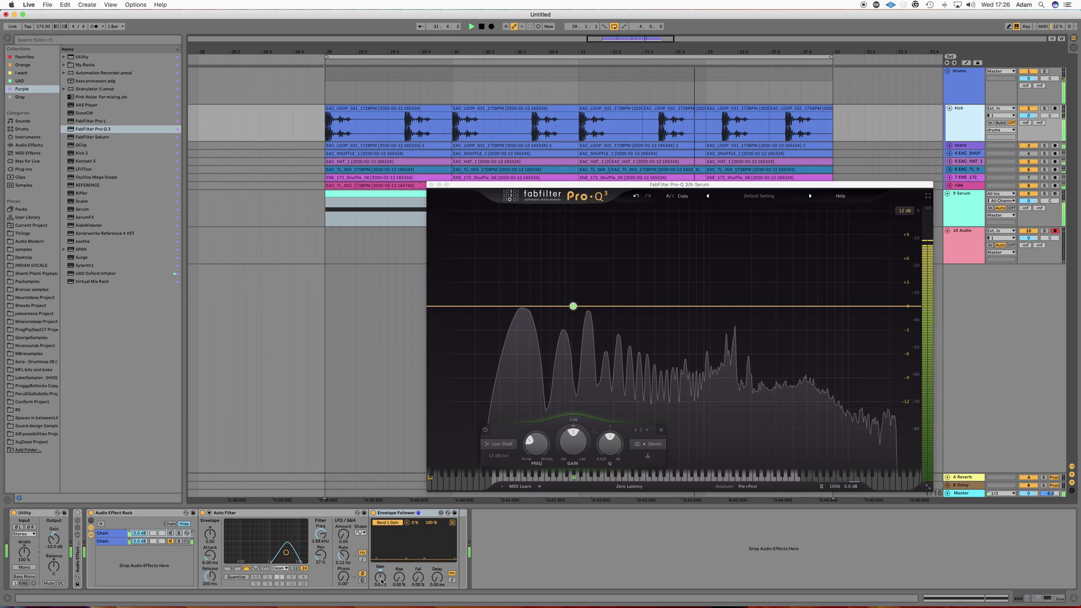
{"action": "key", "text": "space"}
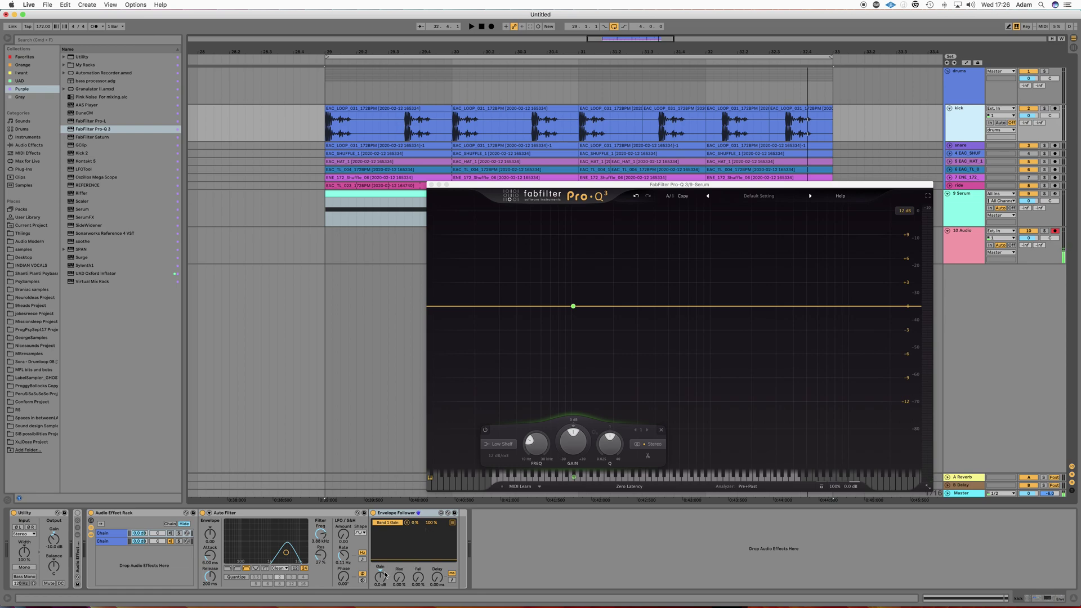
{"action": "left_click", "coordinate": [379, 577]}
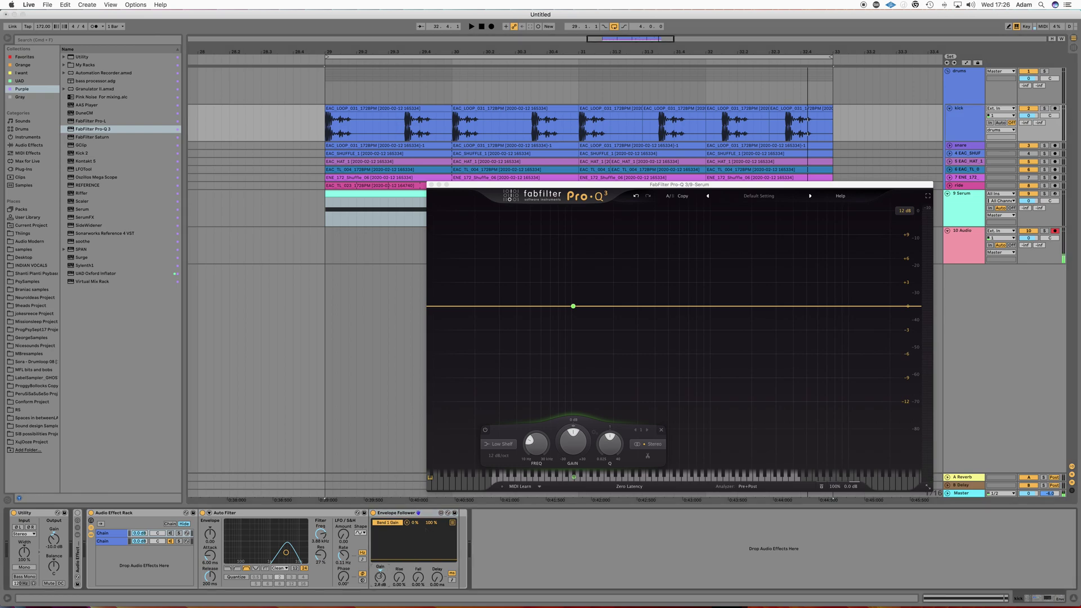
{"action": "key", "text": "space"}
{"action": "left_click_drag", "start_coordinate": [379, 578], "coordinate": [380, 564]}
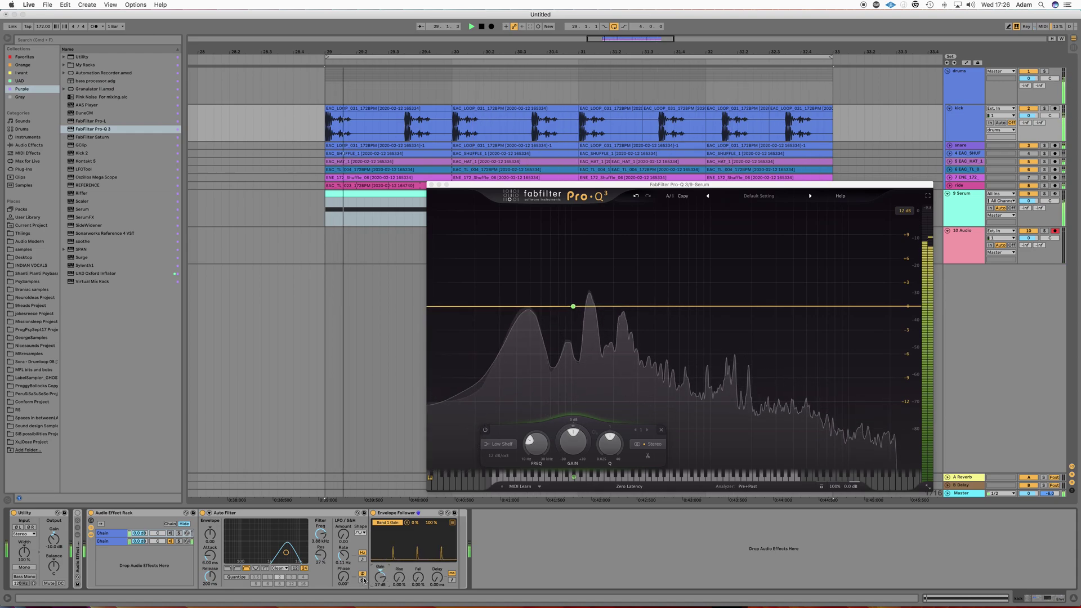
{"action": "left_click_drag", "start_coordinate": [380, 577], "coordinate": [381, 579]}
{"action": "key", "text": "space"}
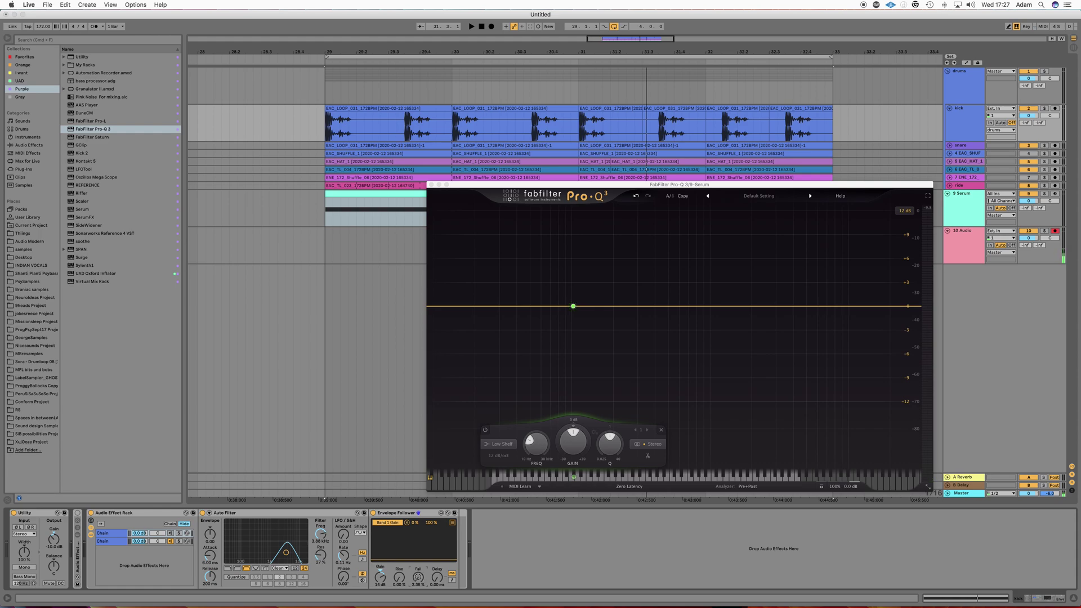
{"action": "key", "text": "space"}
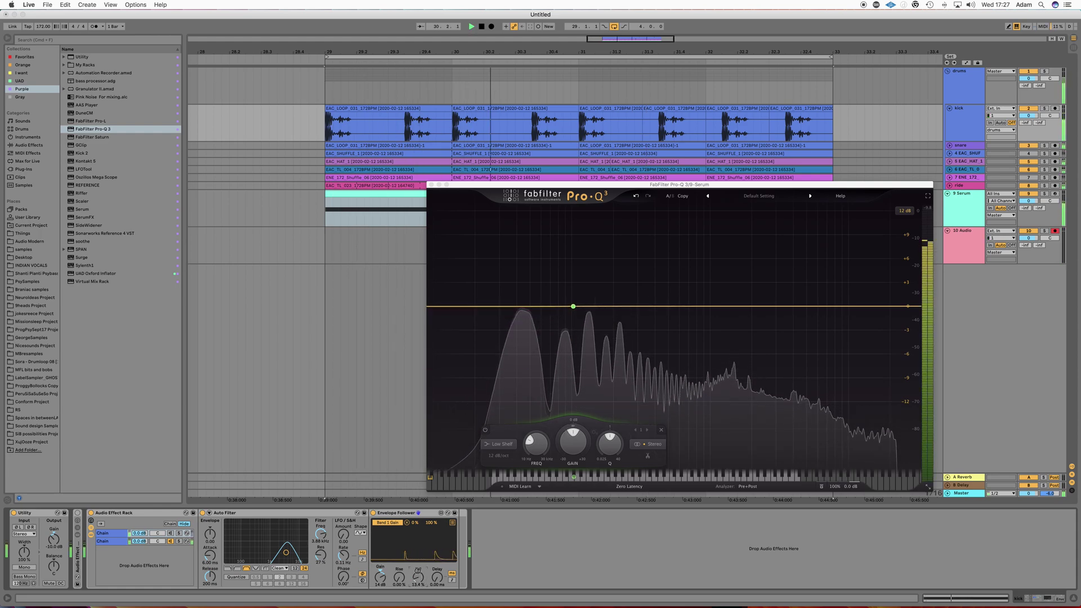